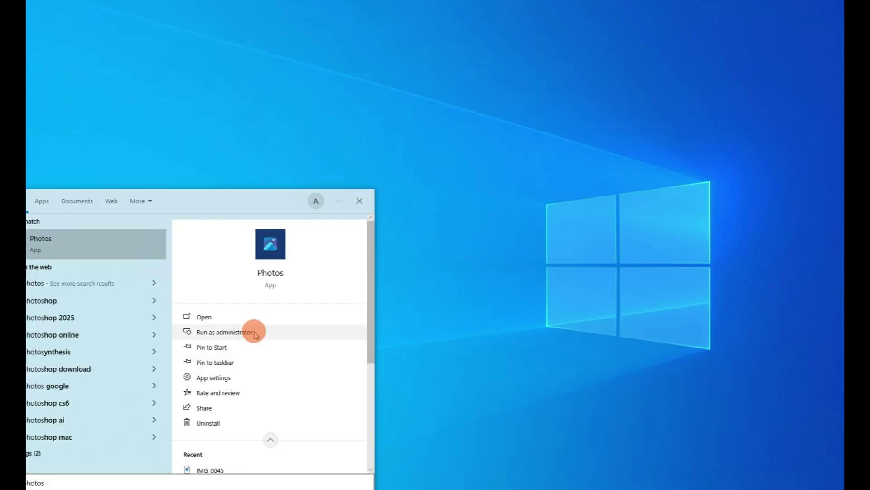
Launch Microsoft Photos, widen and centre its window, and list the connected import devices
{"action": "left_click", "coordinate": [276, 259]}
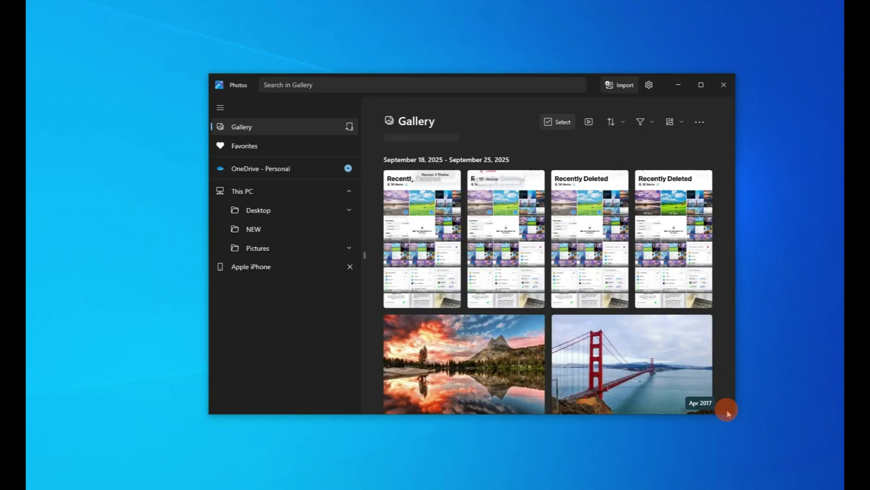
{"action": "left_click_drag", "start_coordinate": [735, 410], "coordinate": [809, 449]}
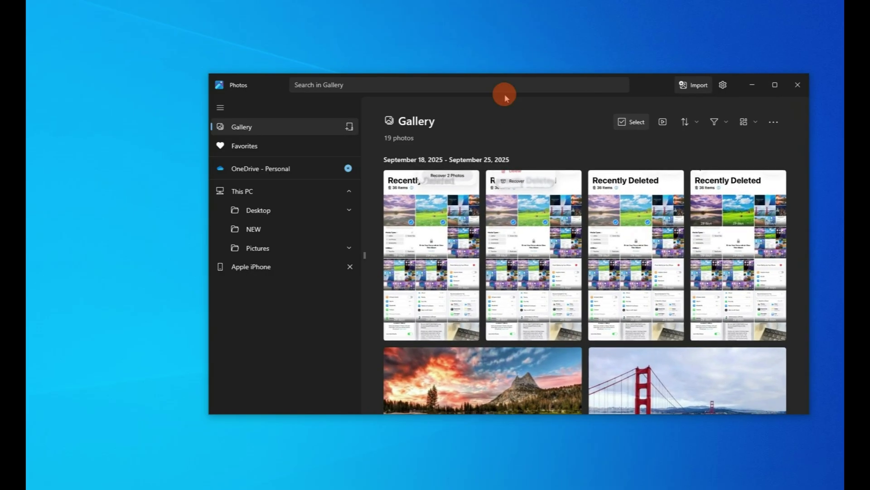
{"action": "left_click_drag", "start_coordinate": [666, 89], "coordinate": [572, 97]}
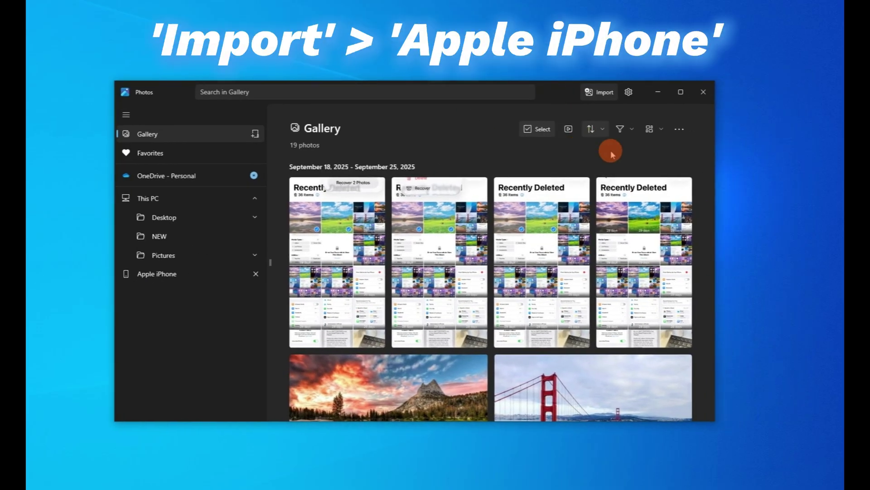
{"action": "left_click", "coordinate": [597, 94]}
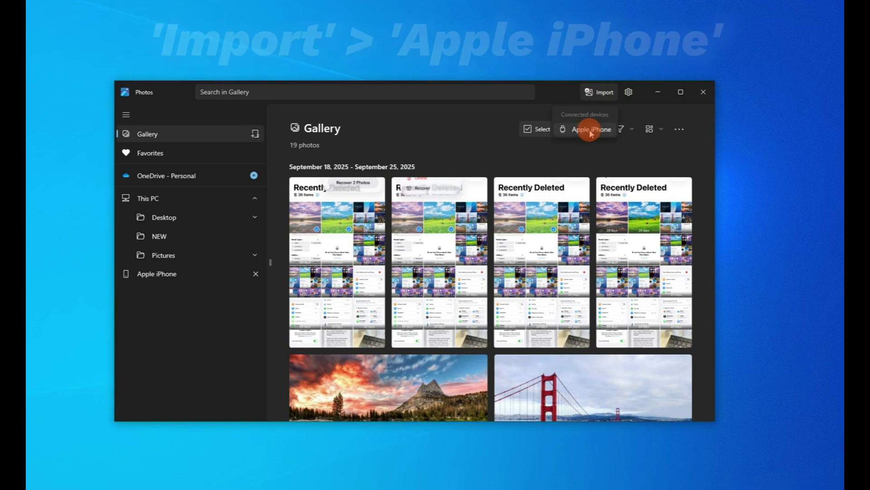
Import from the Apple iPhone, selecting IMG_0046, IMG_0043 and IMG_0036
{"action": "left_click", "coordinate": [591, 131]}
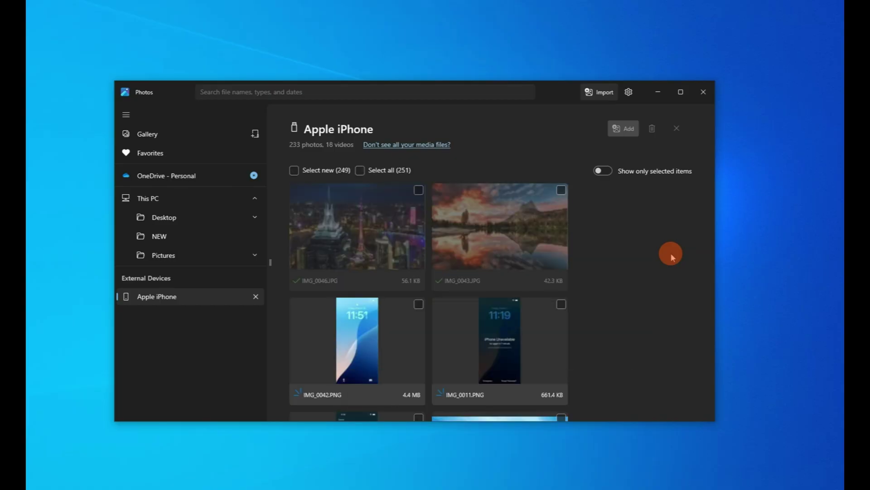
{"action": "left_click", "coordinate": [394, 239]}
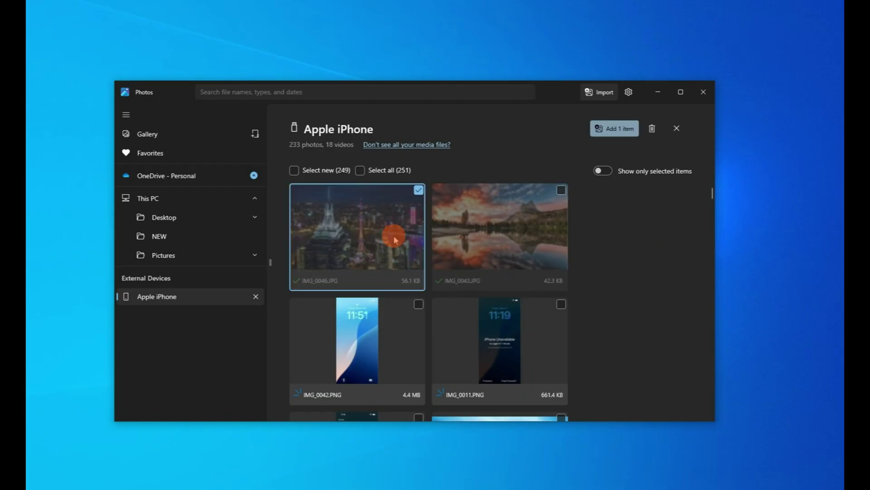
{"action": "left_click", "coordinate": [515, 246]}
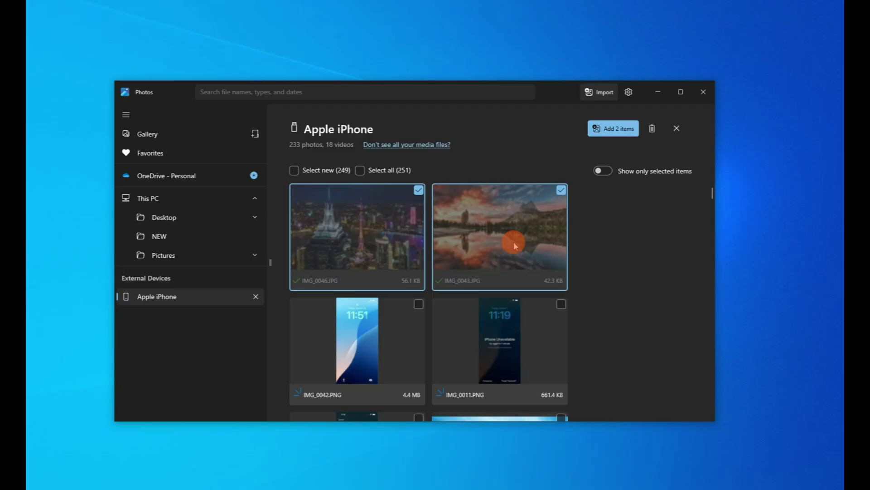
{"action": "scroll", "coordinate": [516, 246], "scroll_direction": "down", "scroll_amount": 3}
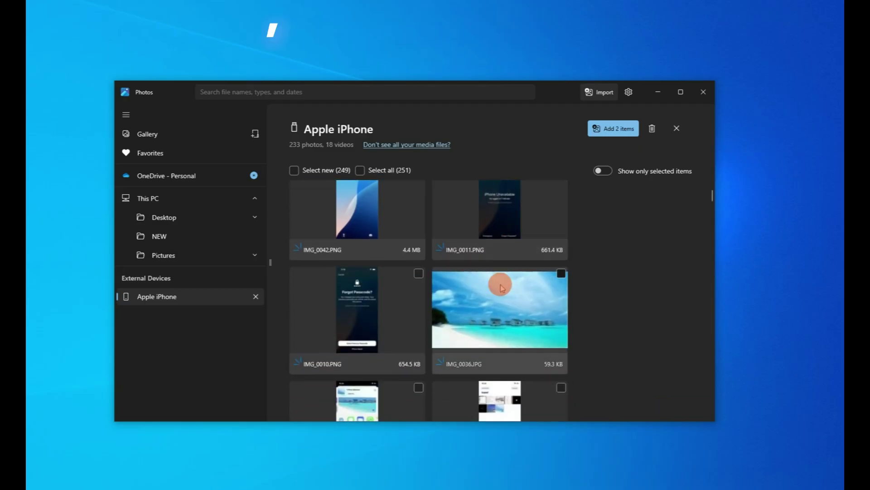
{"action": "left_click", "coordinate": [504, 311]}
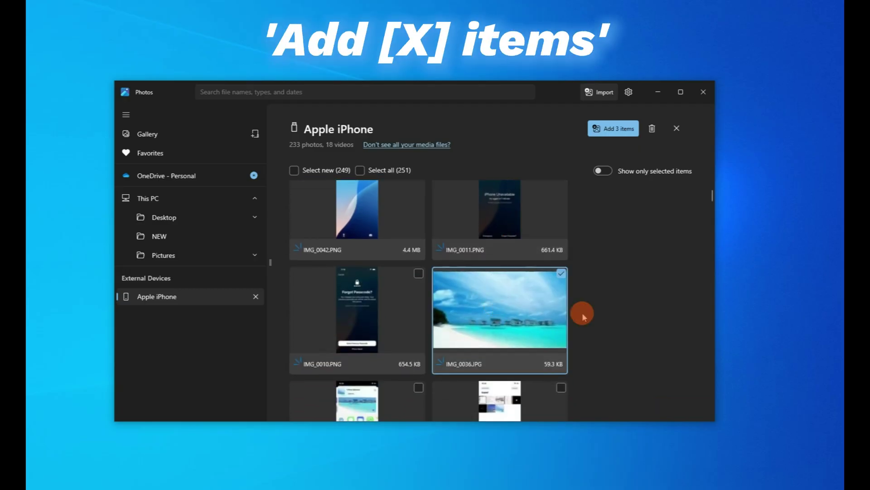
Import the three selected photos into Desktop\NEW and open that folder
{"action": "left_click", "coordinate": [617, 129]}
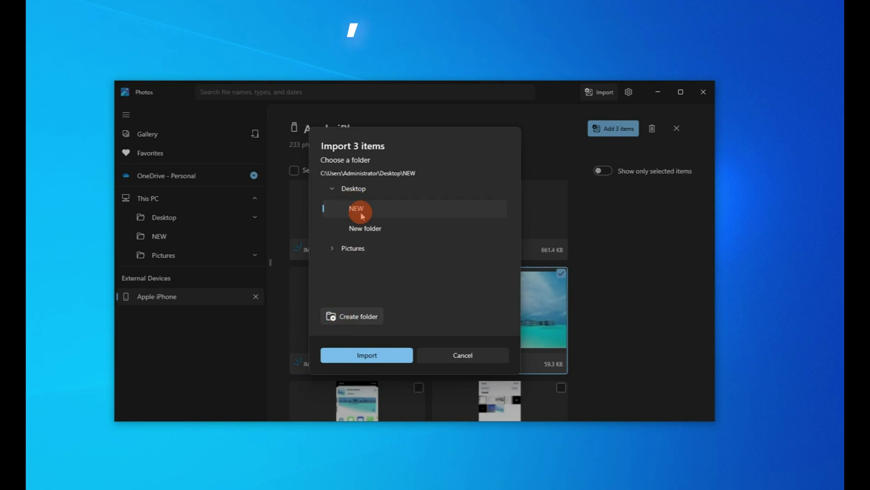
{"action": "left_click", "coordinate": [361, 357]}
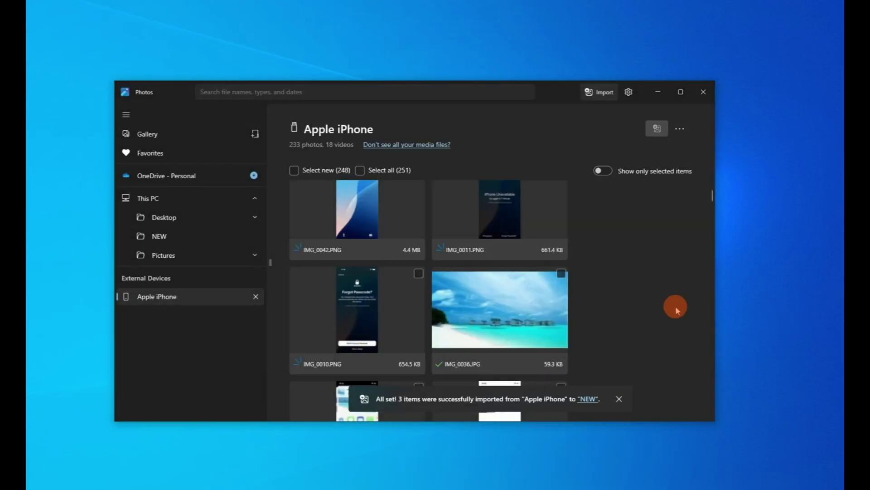
{"action": "left_click", "coordinate": [587, 399]}
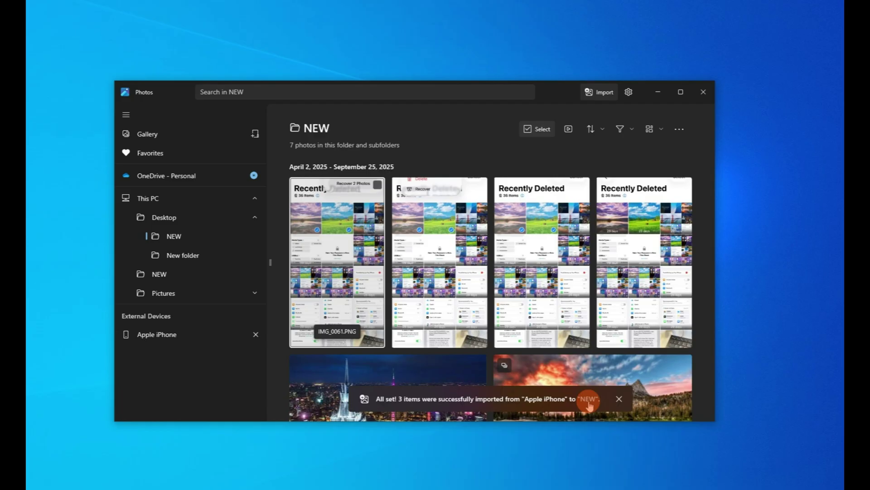
View the night city photo full size, step through to the beach photo, then close the viewer
{"action": "scroll", "coordinate": [558, 297], "scroll_direction": "down", "scroll_amount": 5}
{"action": "left_click", "coordinate": [422, 229]}
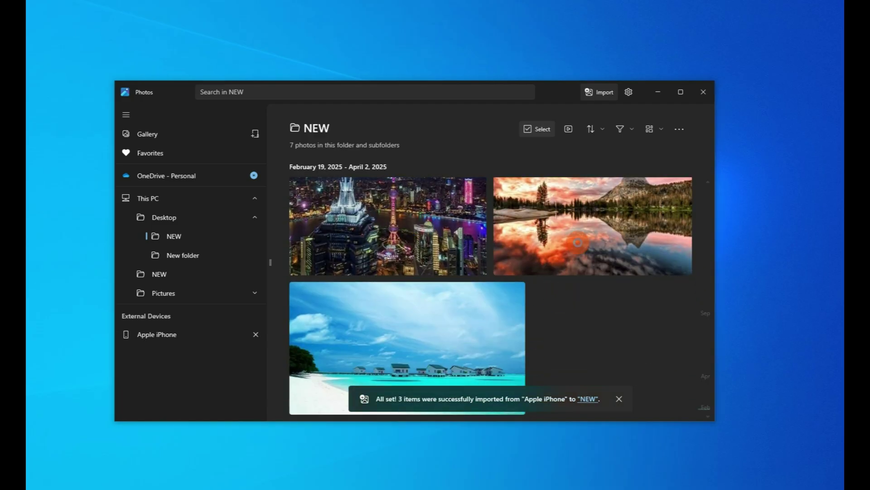
{"action": "left_click", "coordinate": [700, 227]}
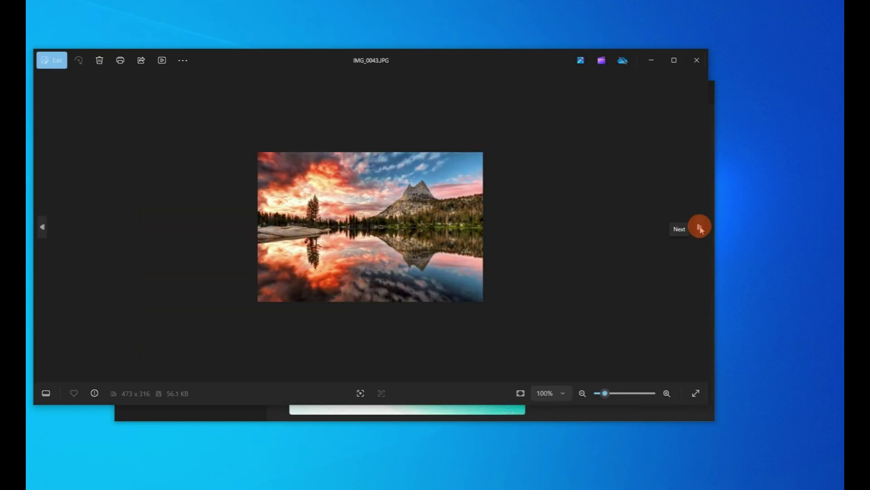
{"action": "left_click", "coordinate": [700, 227]}
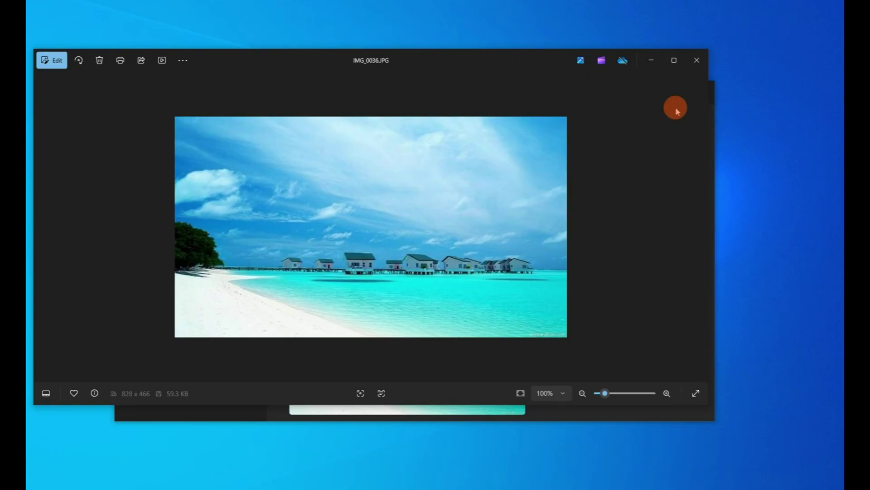
{"action": "left_click", "coordinate": [698, 60]}
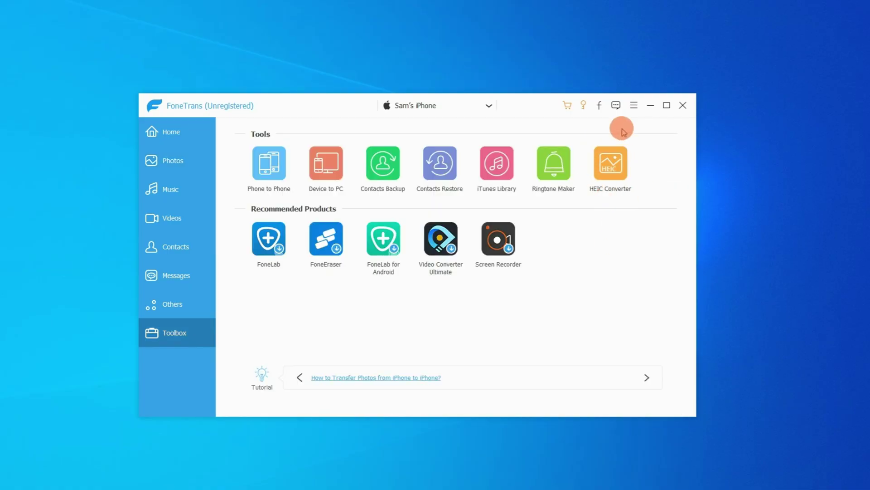
In FoneTrans's HEIC Converter, add files from the iPhone
{"action": "left_click", "coordinate": [611, 168]}
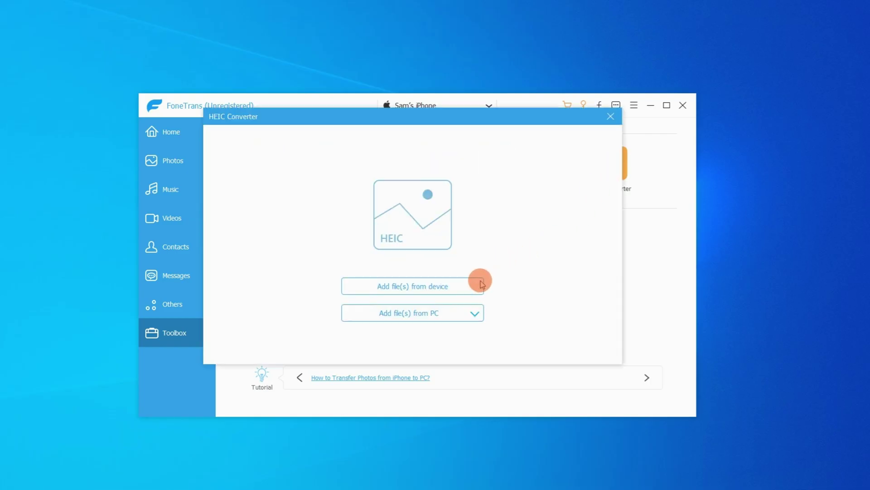
{"action": "left_click", "coordinate": [436, 286]}
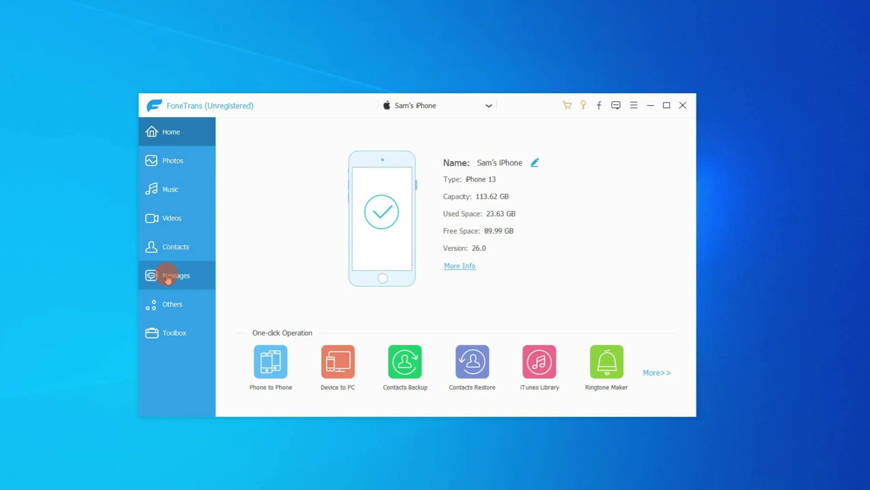
In the iPhone's photo library, tick the blue wallpaper, beach and iPhone Unavailable photos
{"action": "left_click", "coordinate": [172, 162]}
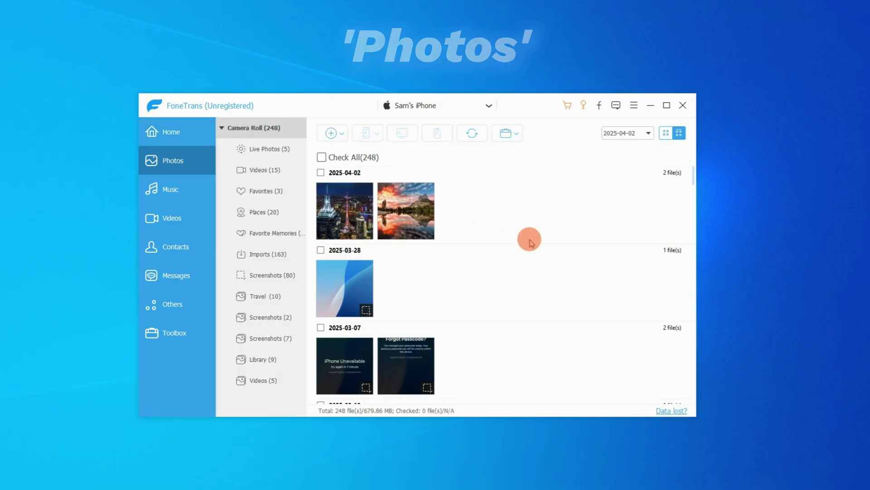
{"action": "scroll", "coordinate": [530, 240], "scroll_direction": "down", "scroll_amount": 6}
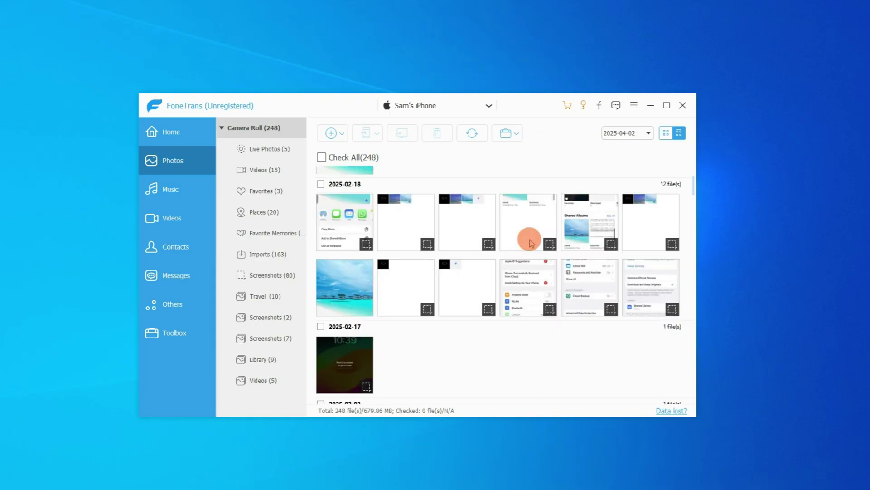
{"action": "scroll", "coordinate": [528, 239], "scroll_direction": "down", "scroll_amount": 3}
{"action": "scroll", "coordinate": [528, 239], "scroll_direction": "up", "scroll_amount": 10}
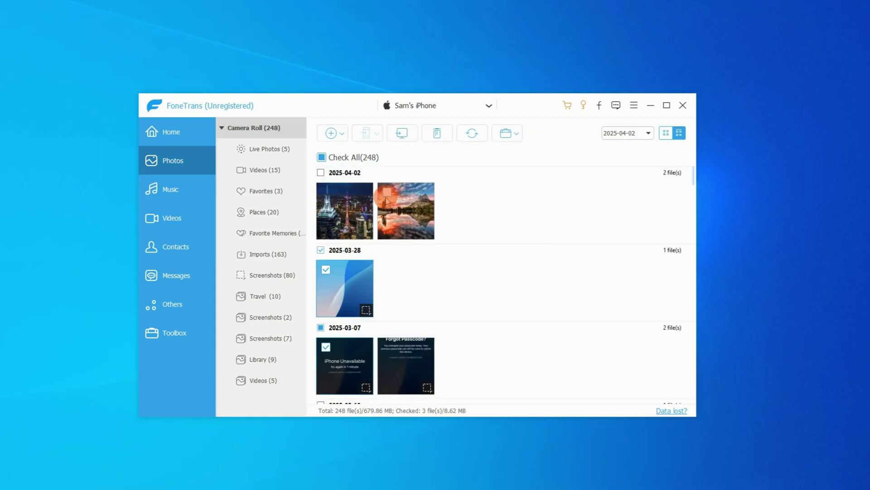
{"action": "left_click", "coordinate": [322, 158]}
{"action": "left_click", "coordinate": [322, 158]}
{"action": "left_click", "coordinate": [335, 295]}
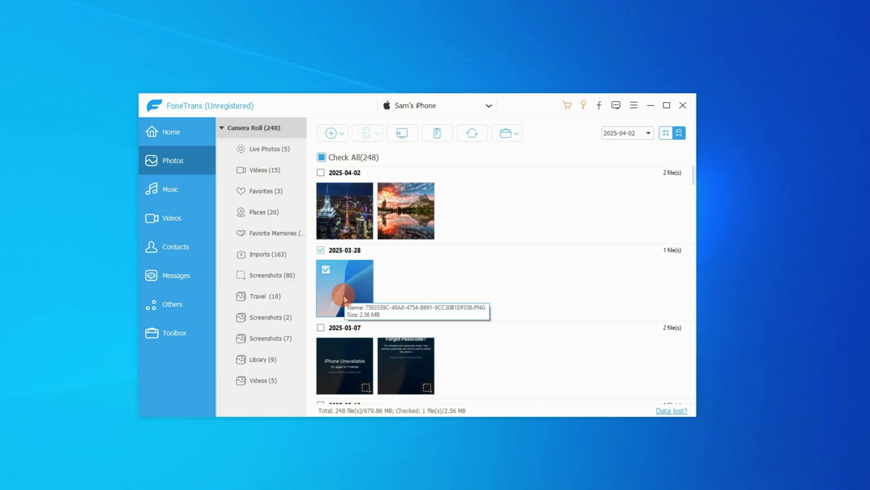
{"action": "scroll", "coordinate": [340, 299], "scroll_direction": "down", "scroll_amount": 3}
{"action": "left_click", "coordinate": [340, 301]}
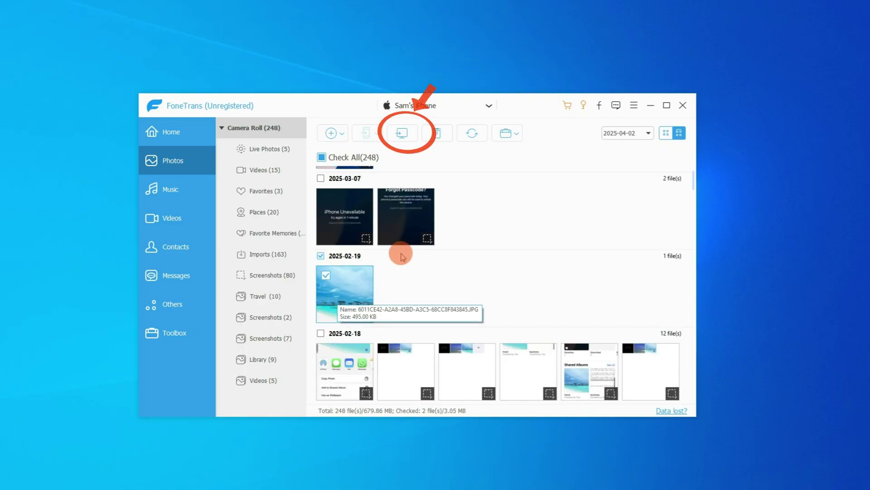
{"action": "left_click", "coordinate": [345, 216]}
{"action": "scroll", "coordinate": [471, 236], "scroll_direction": "up", "scroll_amount": 3}
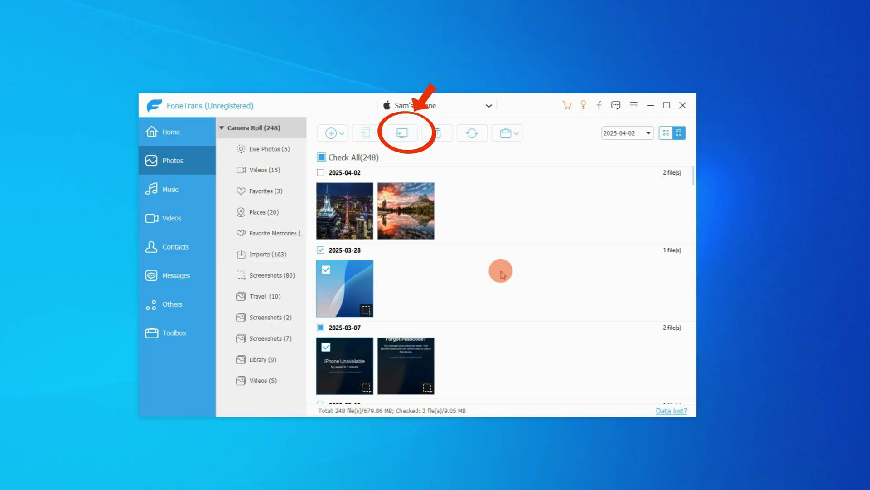
Export the three ticked photos to the Pictures\NEW folder
{"action": "left_click", "coordinate": [401, 133]}
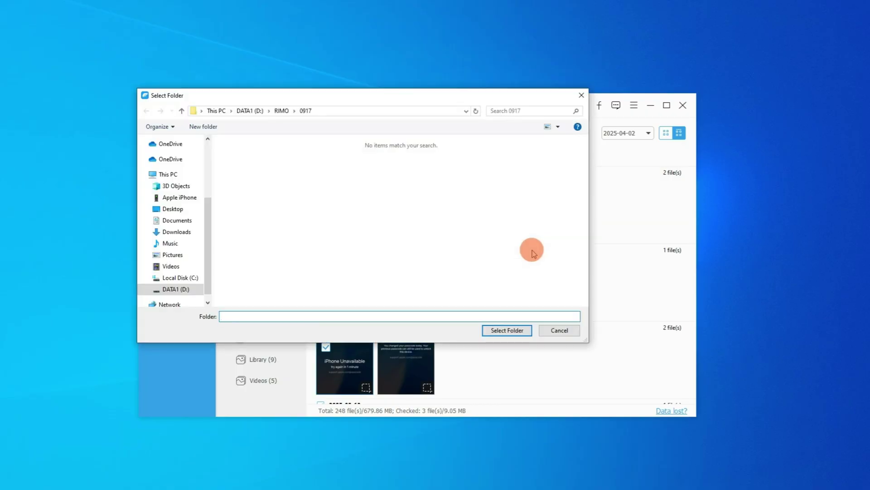
{"action": "scroll", "coordinate": [177, 272], "scroll_direction": "up", "scroll_amount": 1}
{"action": "scroll", "coordinate": [177, 274], "scroll_direction": "up", "scroll_amount": 1}
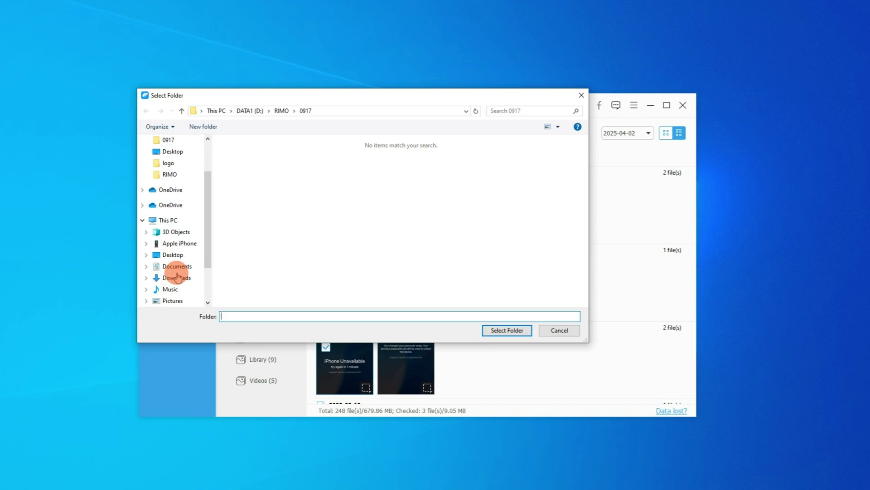
{"action": "scroll", "coordinate": [181, 267], "scroll_direction": "down", "scroll_amount": 2}
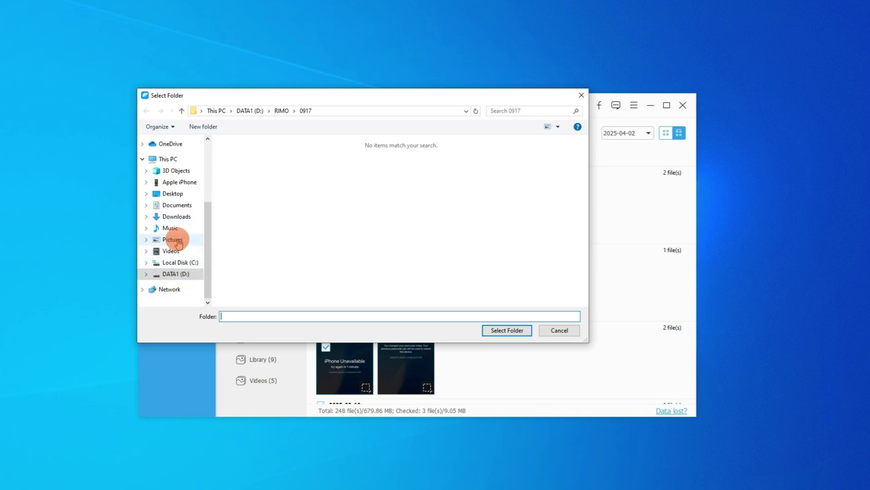
{"action": "left_click", "coordinate": [172, 238]}
{"action": "double_click", "coordinate": [297, 159]}
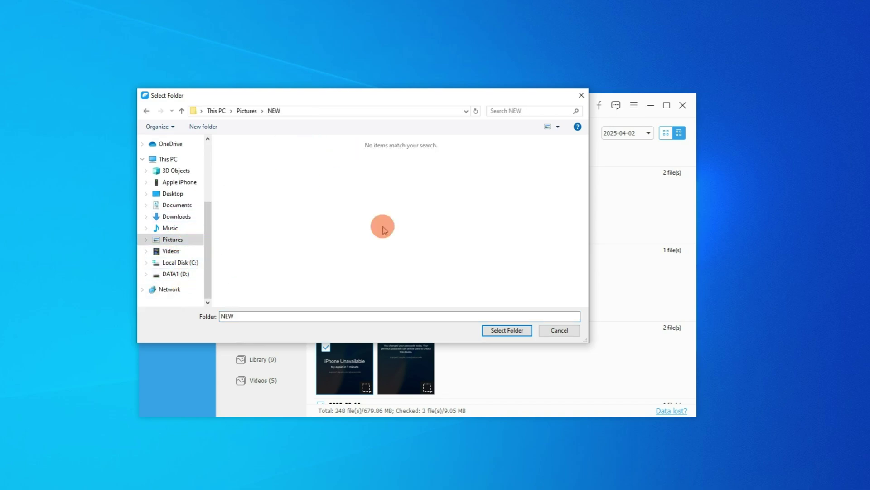
{"action": "left_click", "coordinate": [503, 330]}
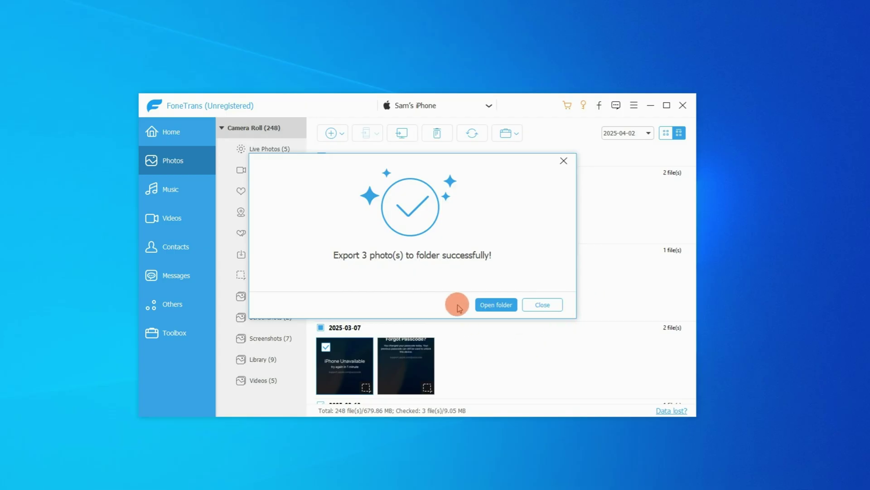
Browse the exported photos in the NEW folder, then close the viewer, Explorer and success message
{"action": "left_click", "coordinate": [495, 305]}
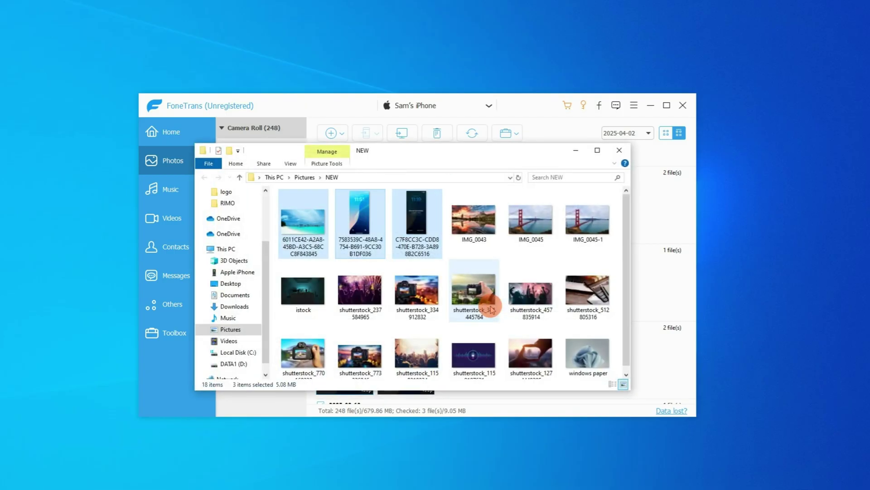
{"action": "double_click", "coordinate": [416, 226]}
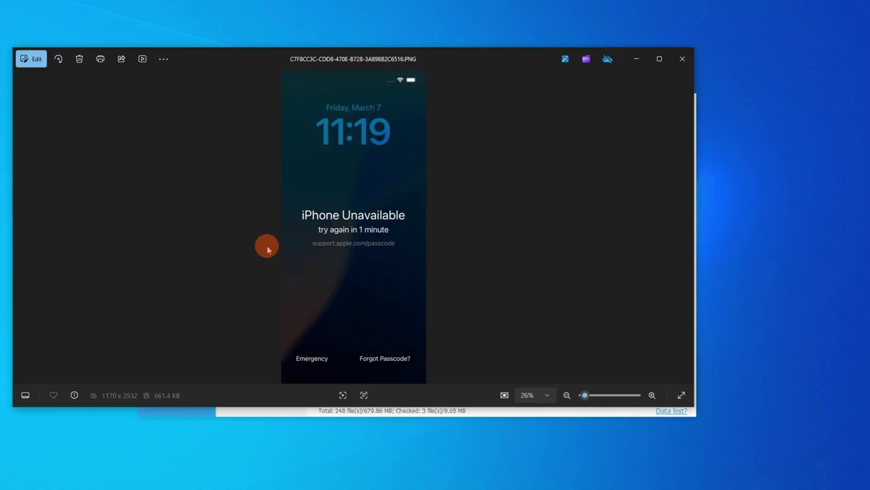
{"action": "left_click", "coordinate": [27, 227]}
{"action": "left_click", "coordinate": [27, 226]}
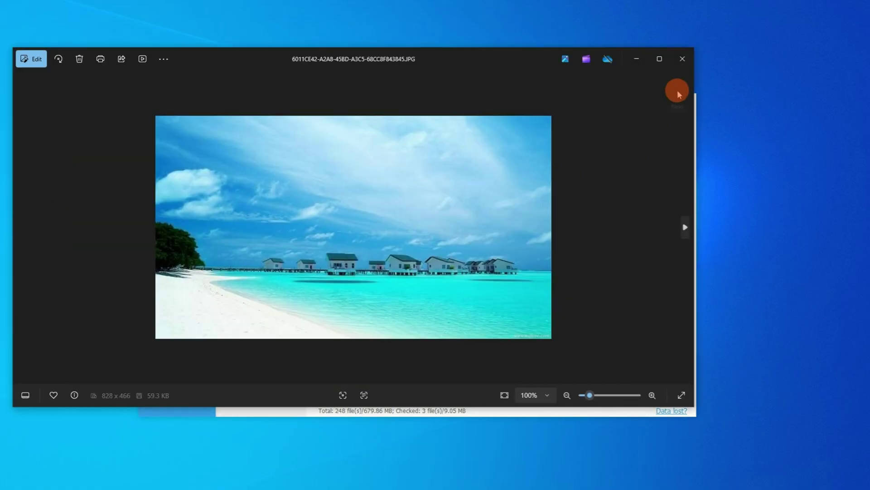
{"action": "left_click", "coordinate": [692, 67]}
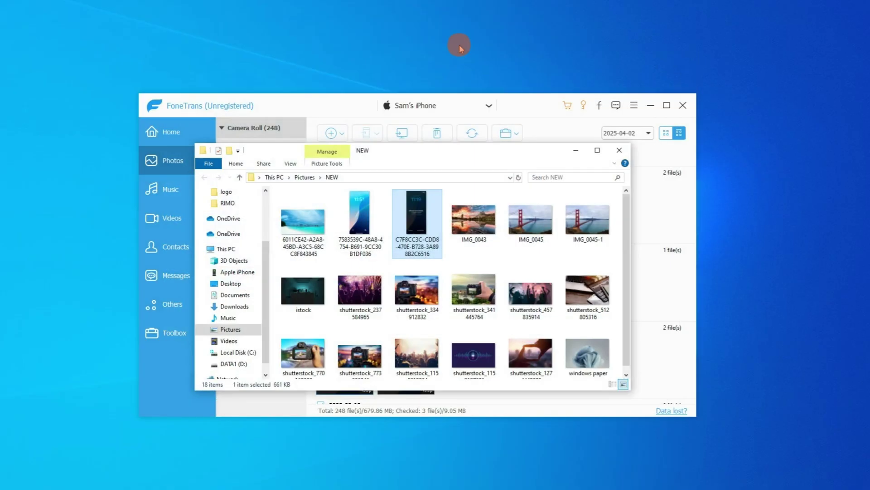
{"action": "left_click", "coordinate": [618, 151]}
{"action": "left_click", "coordinate": [563, 161]}
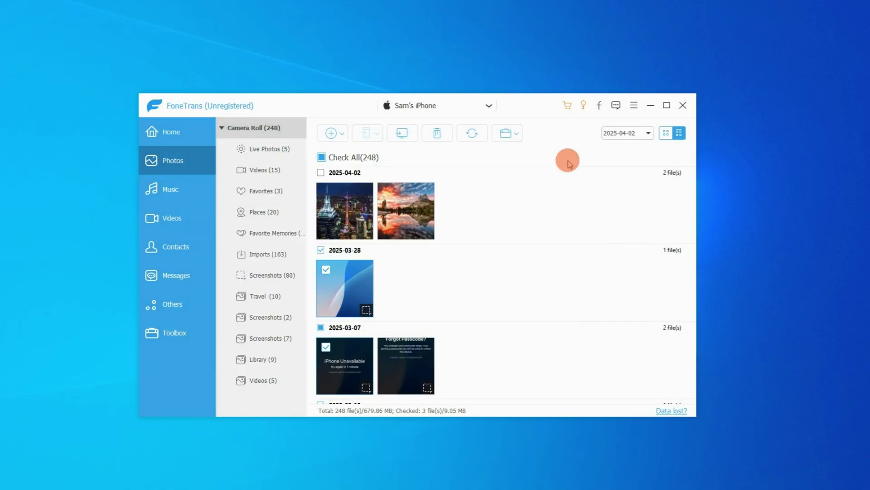
Load the iPhone's HEIC photos into HEIC Converter, keeping only the plant and dog photos checked
{"action": "left_click", "coordinate": [172, 335]}
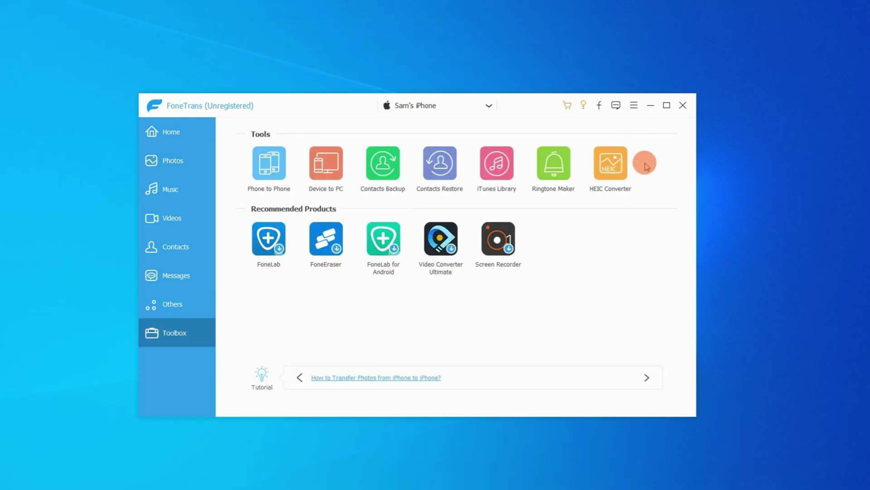
{"action": "left_click", "coordinate": [612, 169]}
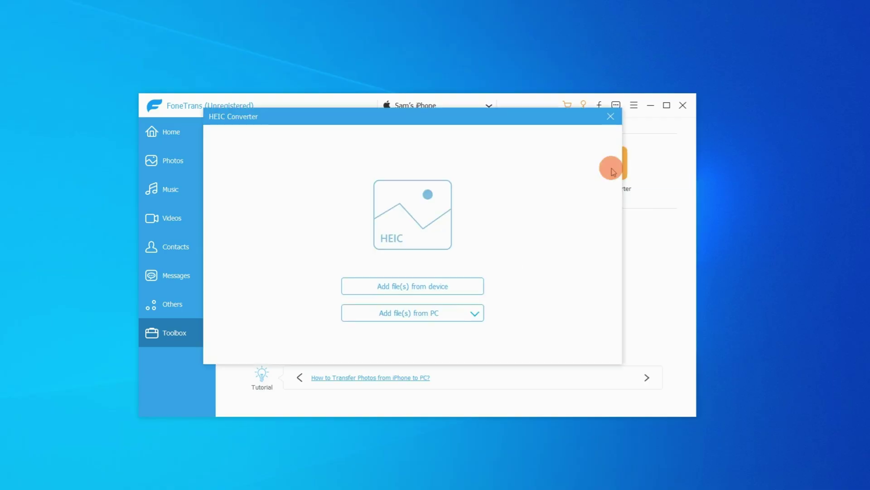
{"action": "left_click", "coordinate": [440, 287]}
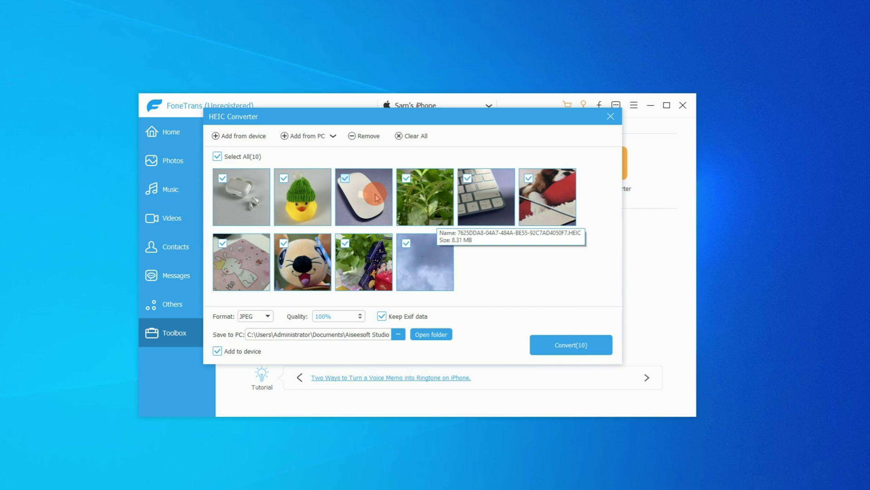
{"action": "left_click", "coordinate": [236, 156]}
{"action": "left_click", "coordinate": [434, 205]}
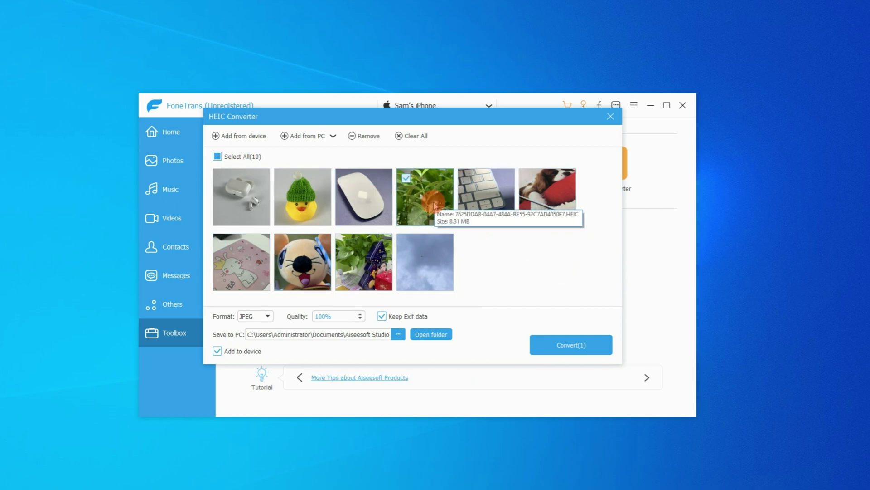
{"action": "left_click", "coordinate": [559, 208]}
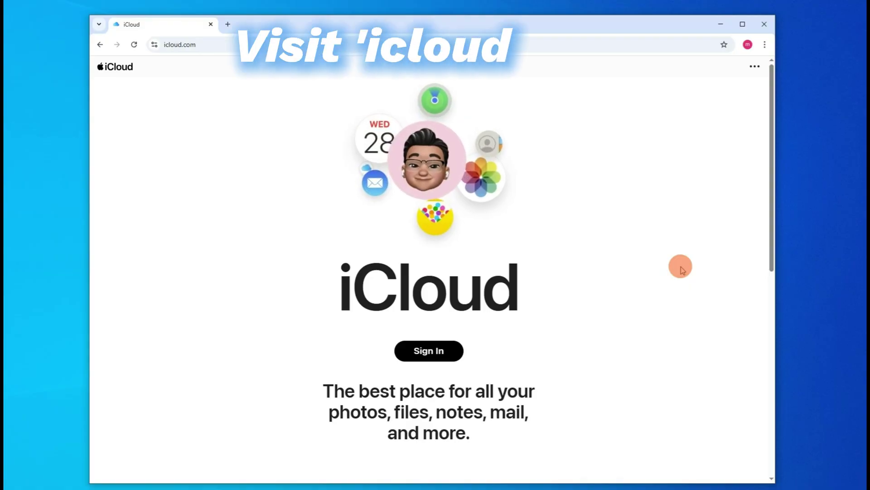
Sign in to iCloud with the Apple Account credentials
{"action": "left_click", "coordinate": [433, 350]}
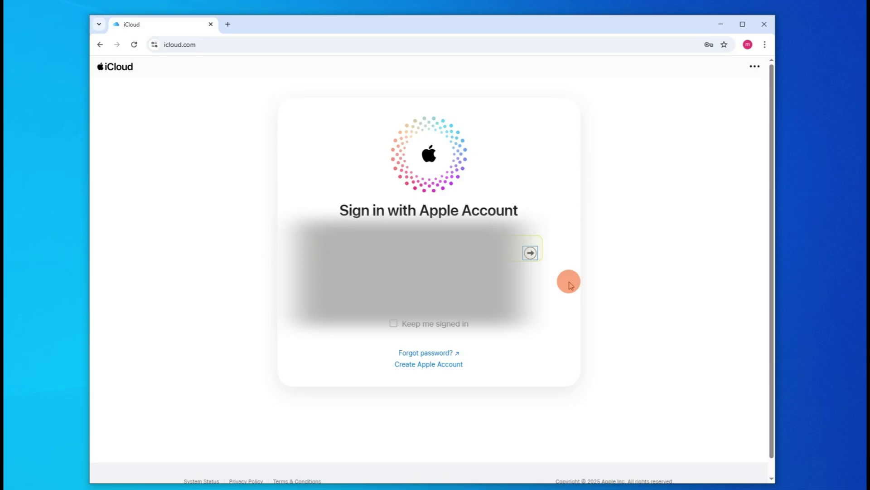
{"action": "left_click", "coordinate": [507, 291]}
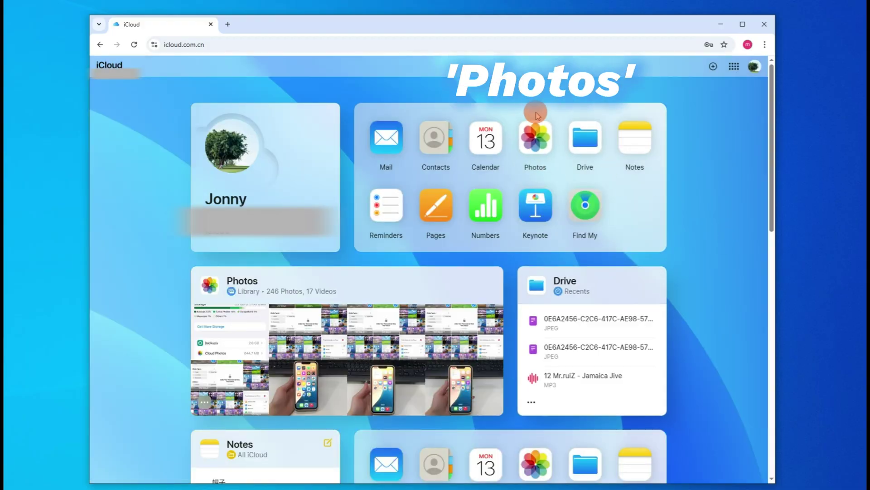
In the iCloud photo library, select the sea, beach and sunset photos
{"action": "left_click", "coordinate": [522, 158]}
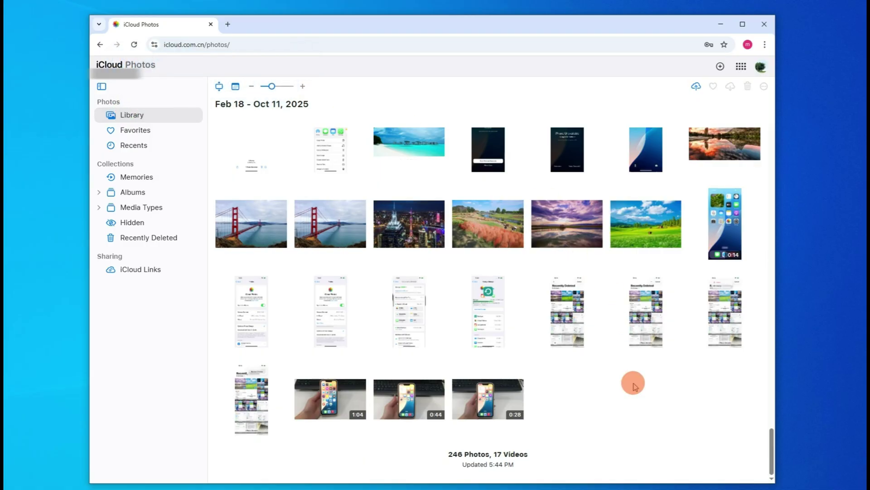
{"action": "scroll", "coordinate": [633, 386], "scroll_direction": "up", "scroll_amount": 5}
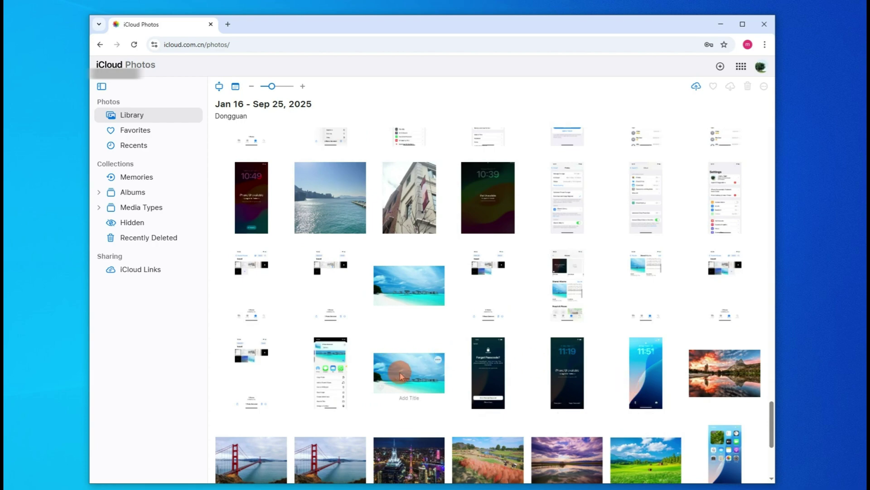
{"action": "left_click", "coordinate": [336, 211]}
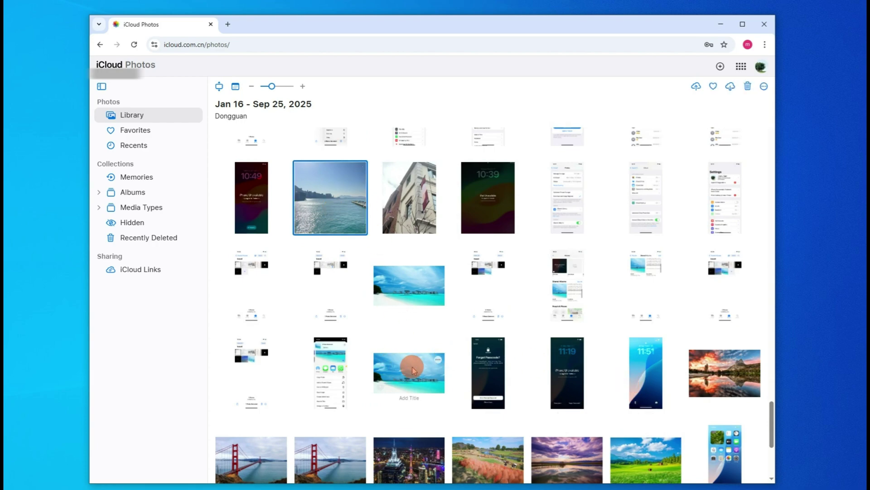
{"action": "left_click", "coordinate": [411, 383], "text": "ctrl"}
{"action": "left_click", "coordinate": [734, 382], "text": "ctrl"}
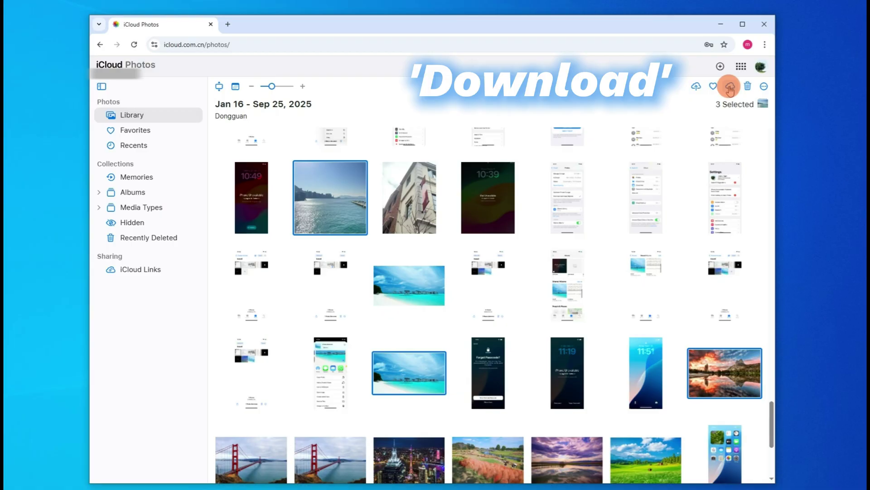
Download them as a zip into Desktop\NEW and open iCloud Photos (1).zip
{"action": "left_click", "coordinate": [730, 89]}
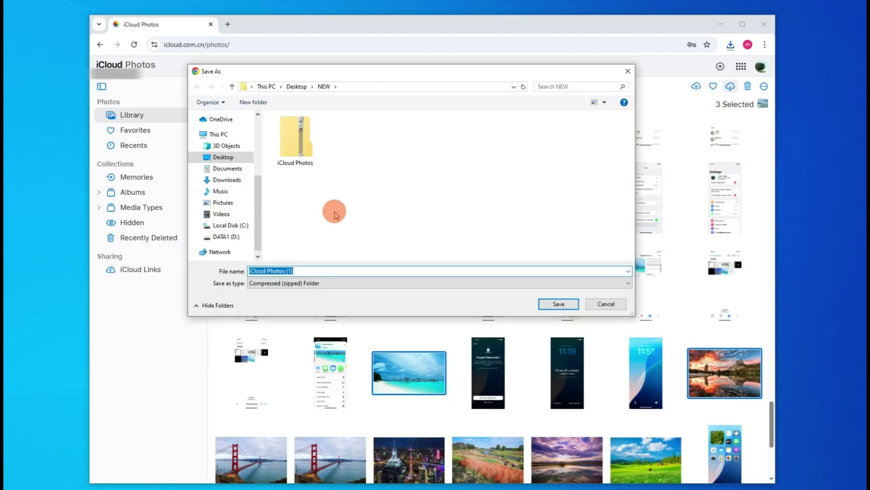
{"action": "left_click", "coordinate": [561, 305]}
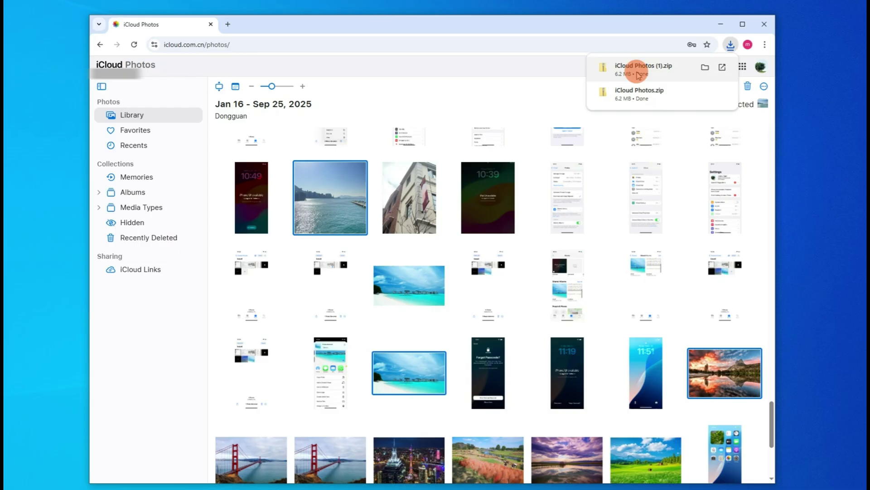
{"action": "left_click", "coordinate": [639, 75]}
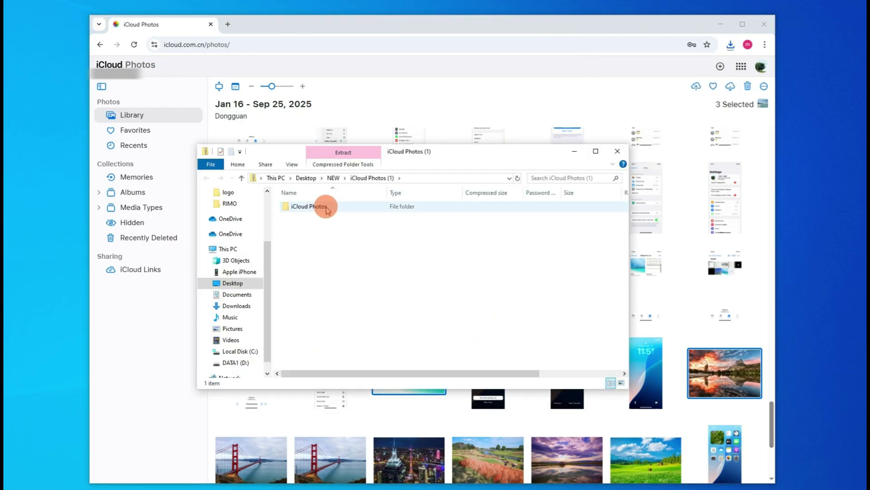
Open the zip's iCloud Photos folder and view IMG_0036, then IMG_0043
{"action": "double_click", "coordinate": [326, 208]}
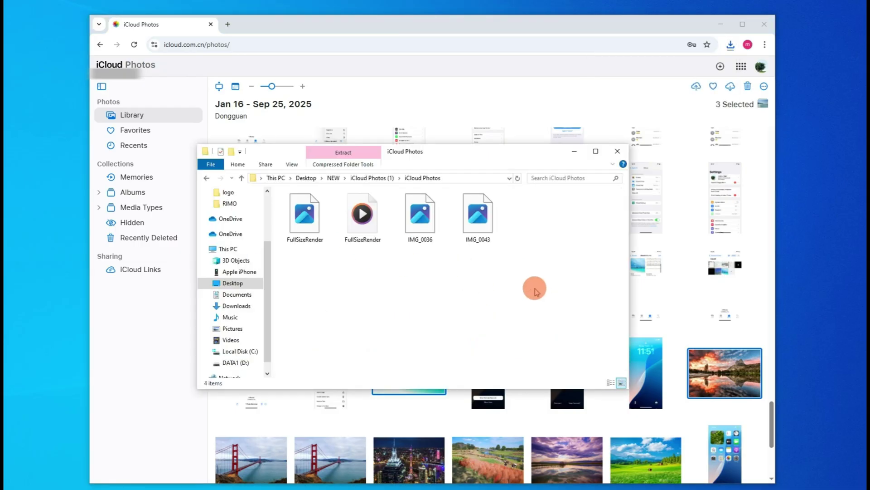
{"action": "left_click", "coordinate": [424, 220]}
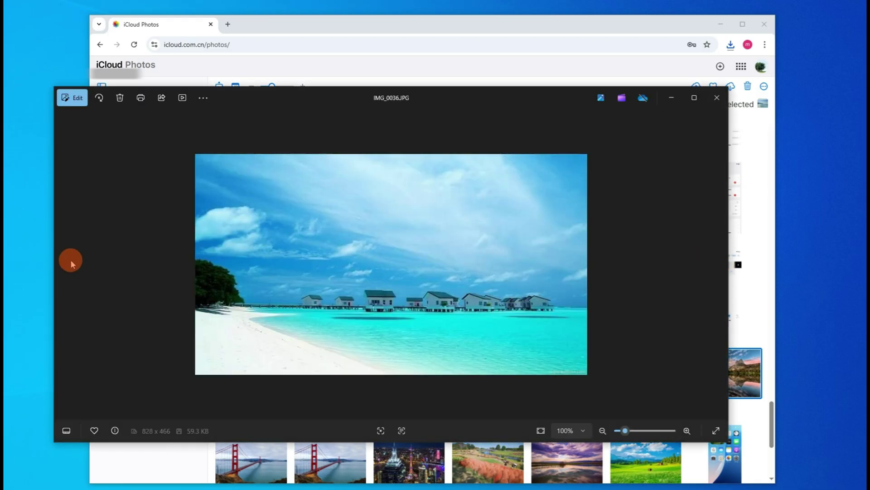
{"action": "left_click", "coordinate": [714, 103]}
{"action": "double_click", "coordinate": [482, 220]}
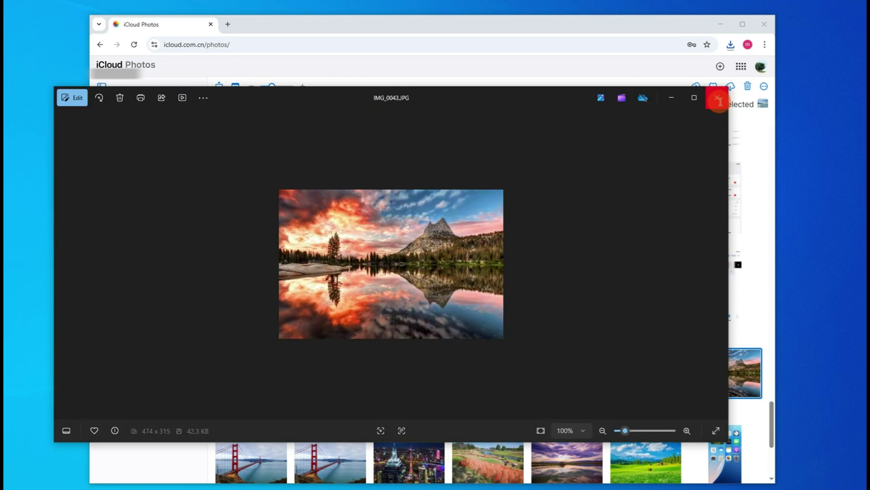
Close the photo viewer to return to the iCloud Photos folder showing its four downloaded items
{"action": "left_click", "coordinate": [720, 102]}
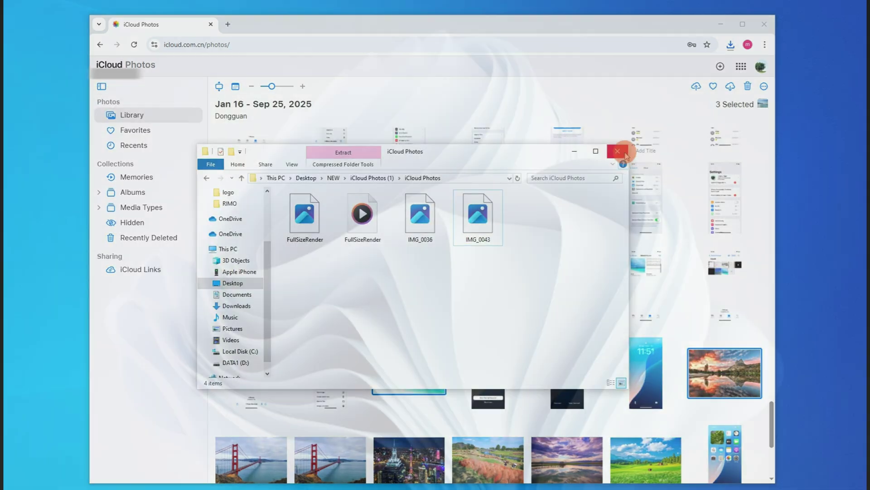